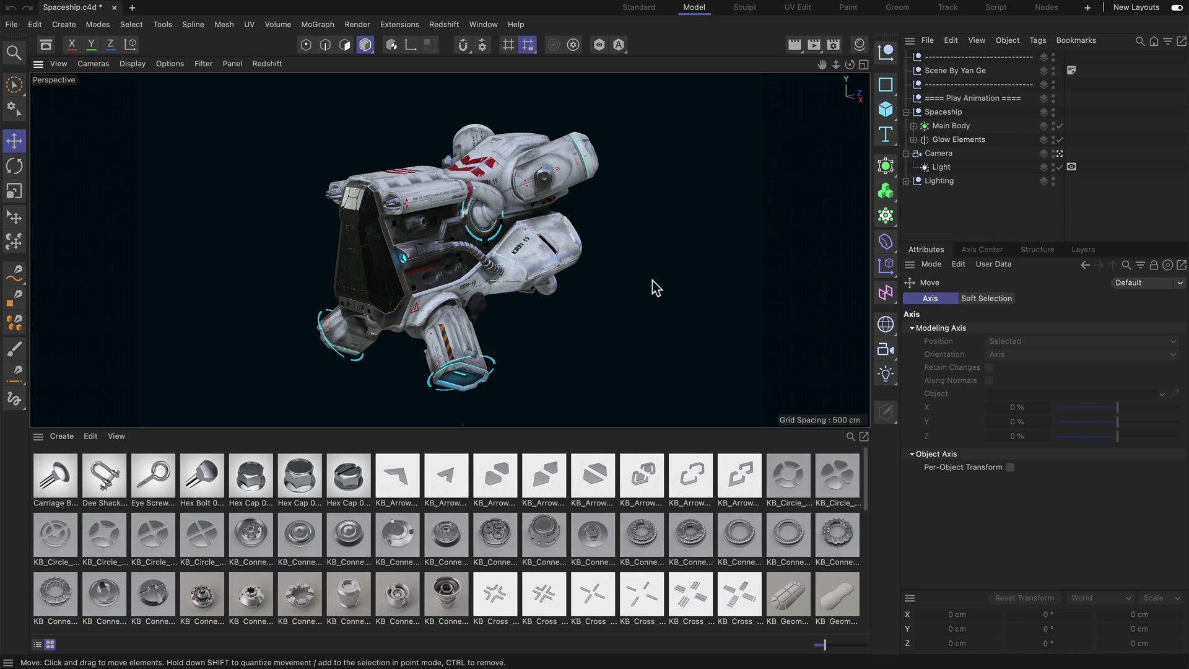
Step: Switch to the Model layout, show the Asset Browser and search the assets for "kitbash"
left_click(695, 13)
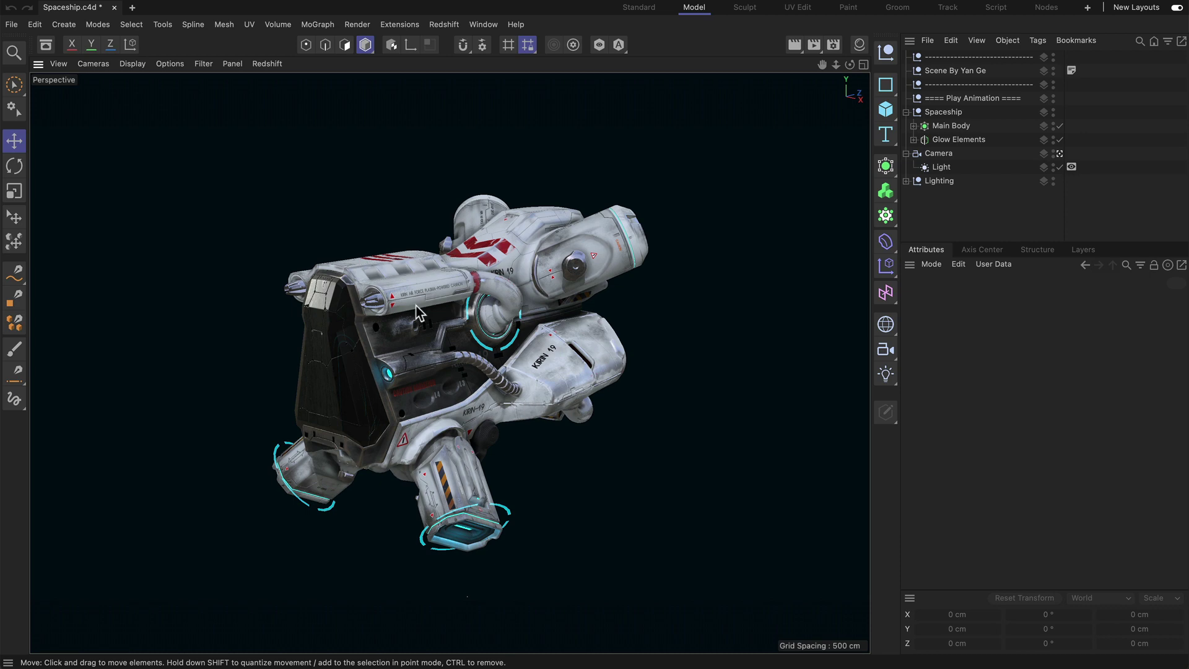
left_click(45, 43)
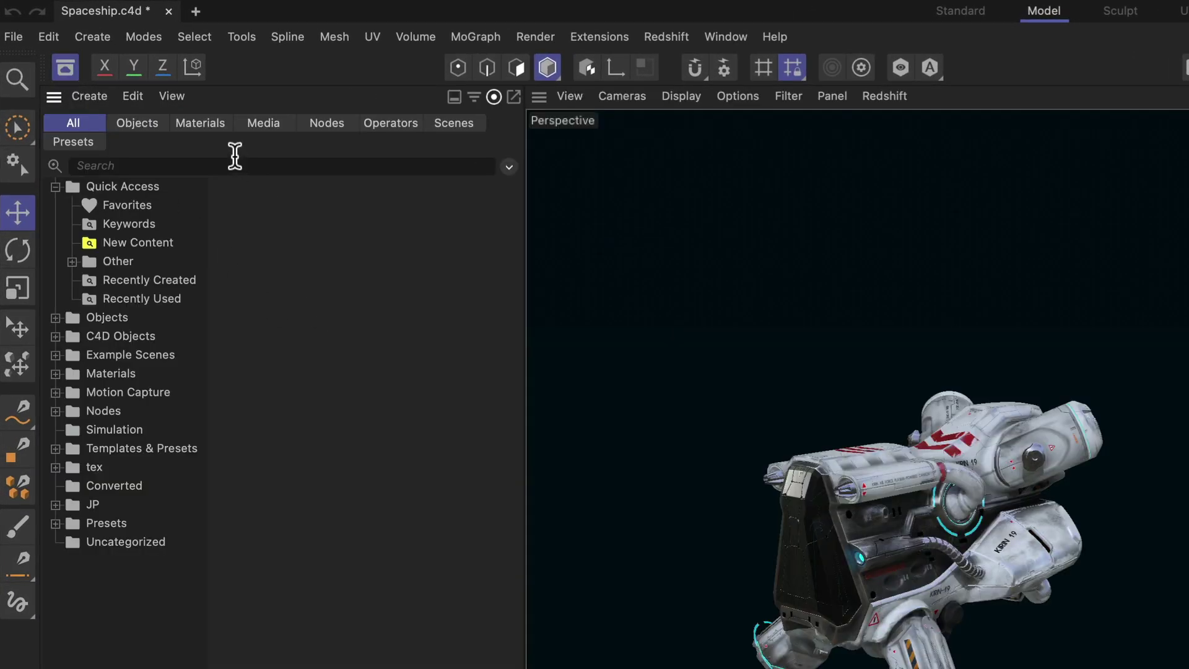
left_click(234, 164)
type("kitbash")
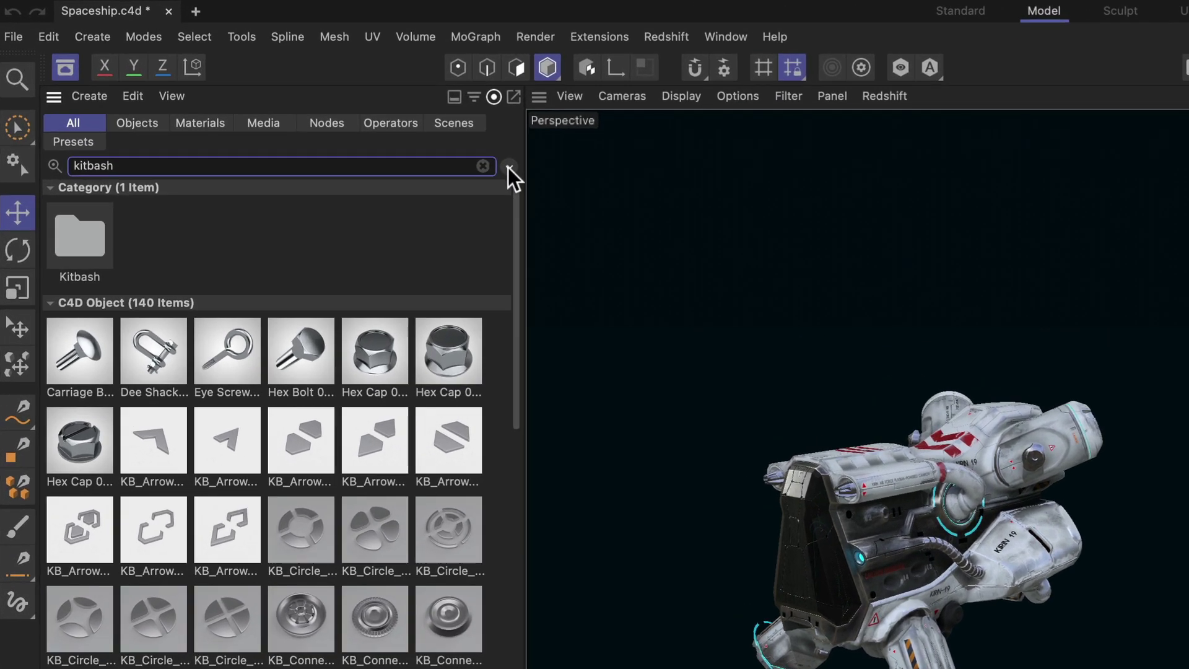
Step: Add a type filter set to object to the kitbash asset search and look through the listed parts
left_click(339, 111)
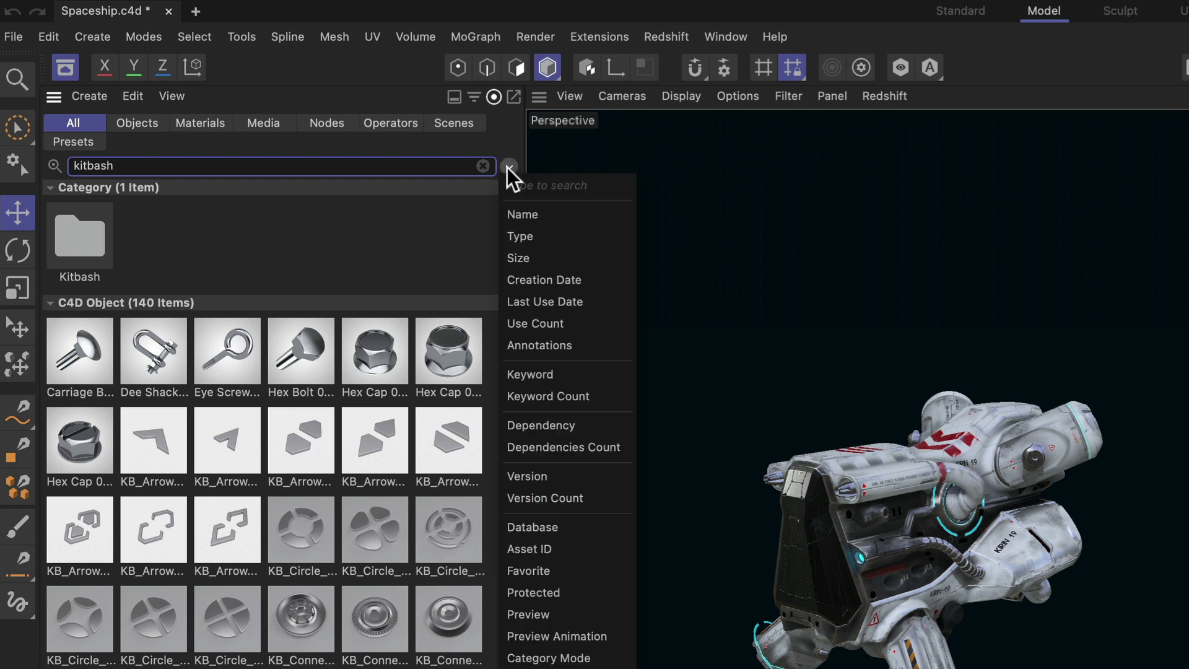
left_click(530, 240)
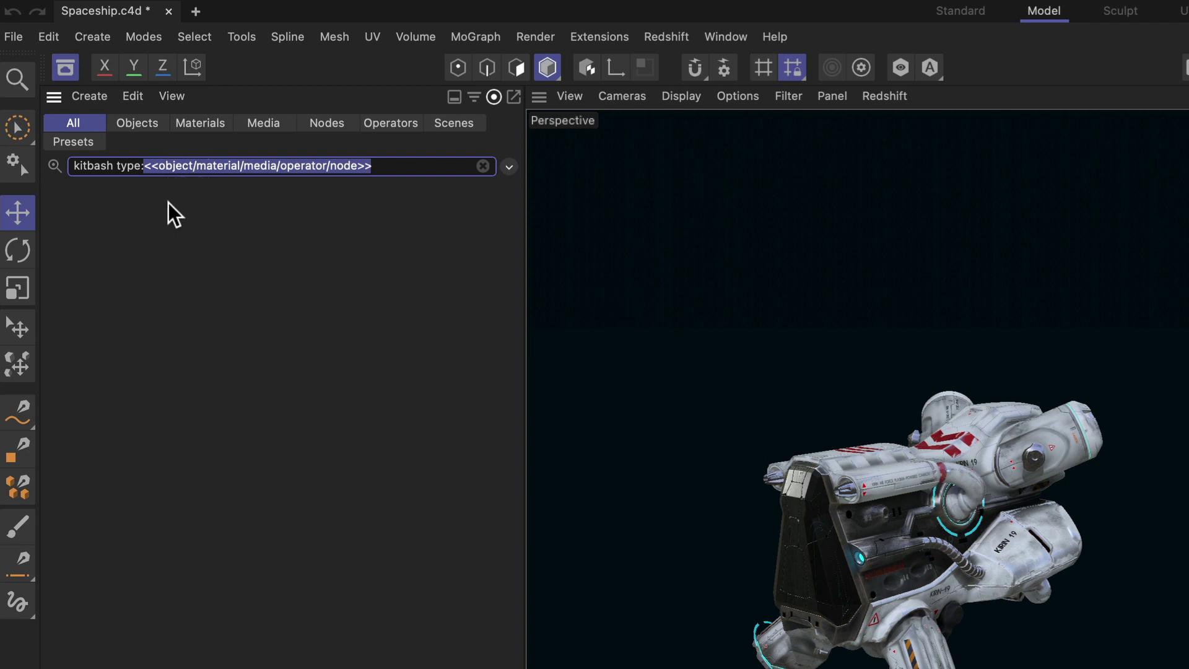
type("object")
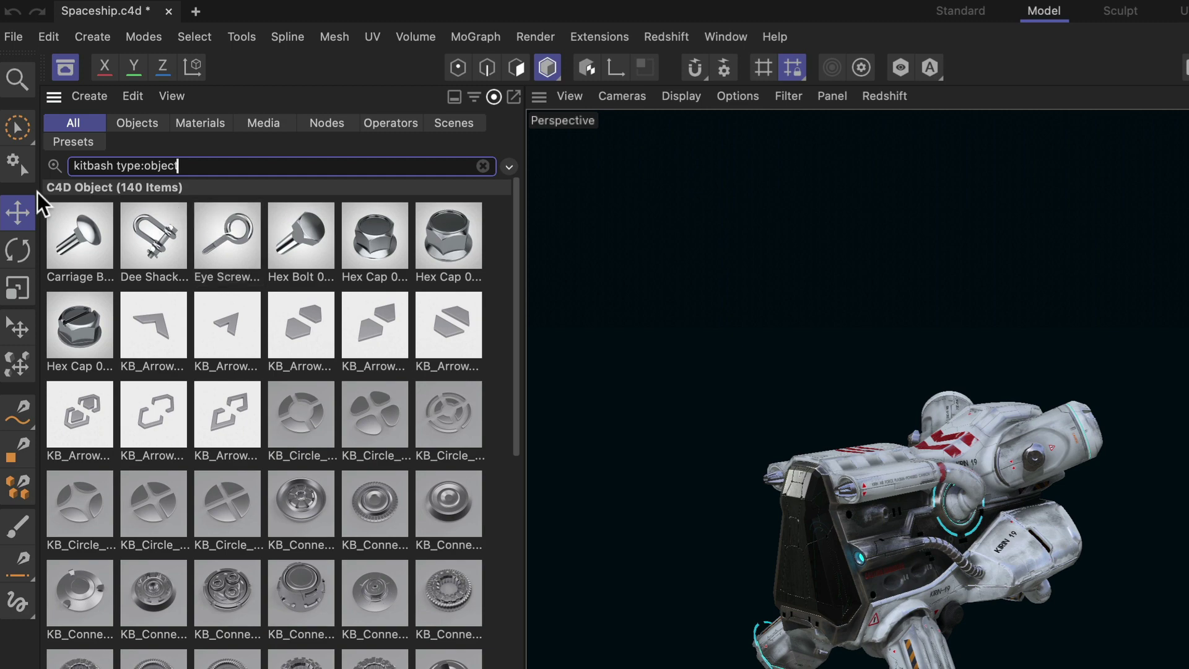
scroll(288, 545, "down", 3)
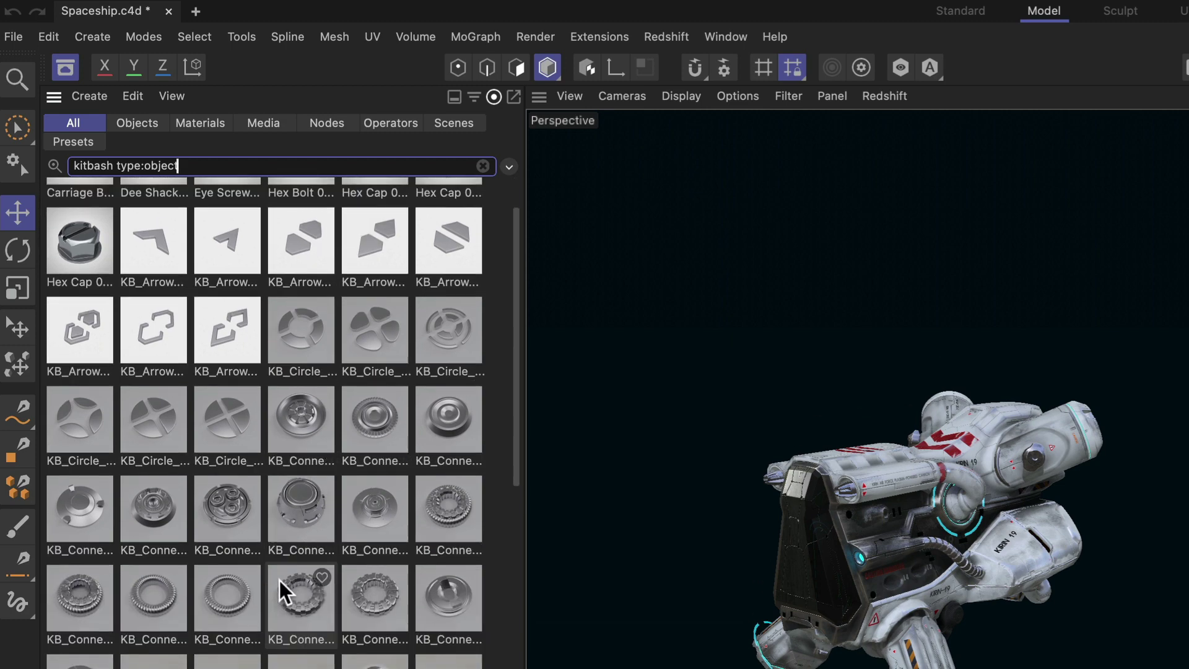
scroll(278, 584, "down", 8)
scroll(274, 589, "up", 6)
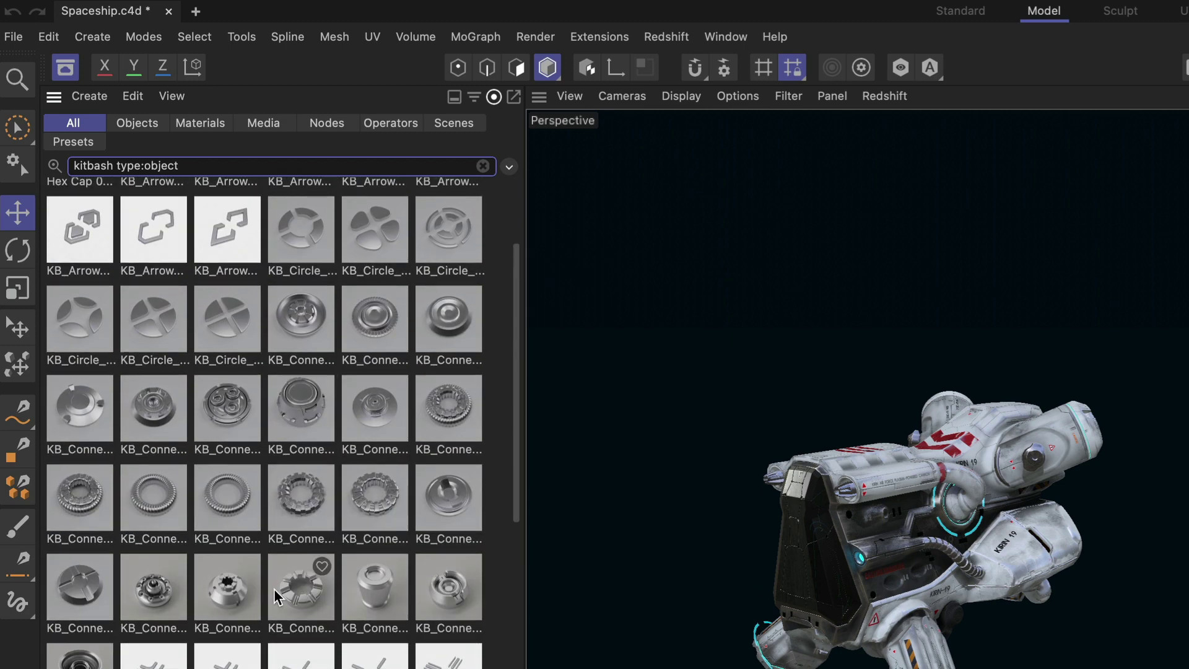
scroll(274, 588, "up", 4)
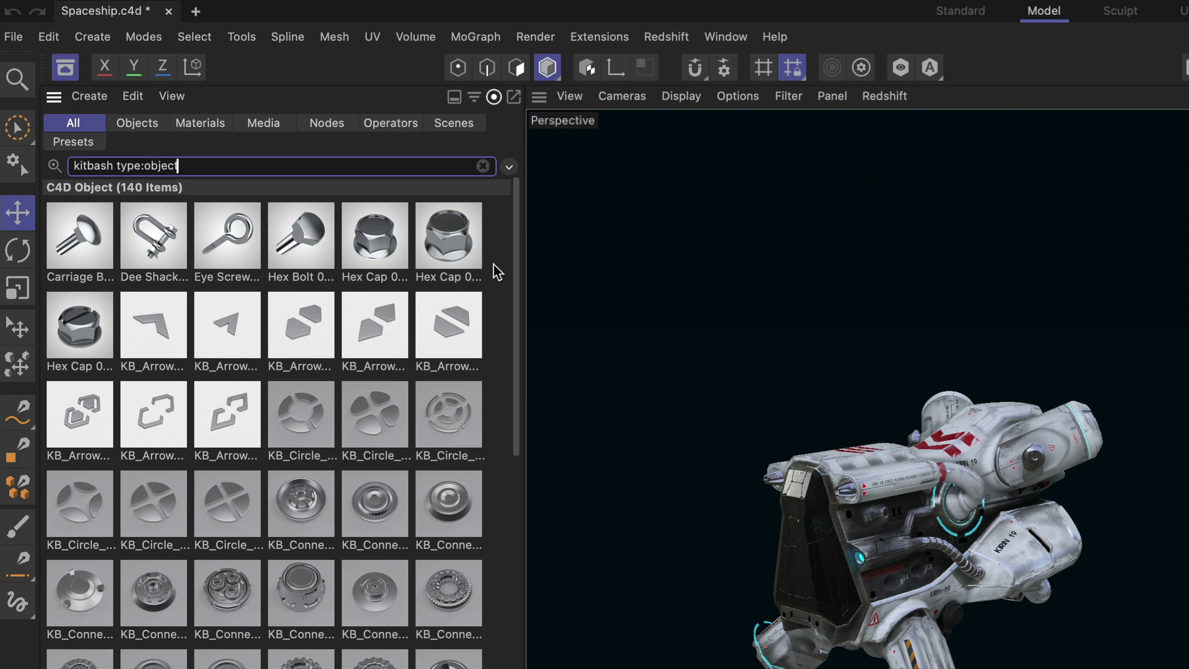
Step: Save the search "kitbash type:object" as a smart search named Kitbash in the Preferences database
left_click(509, 167)
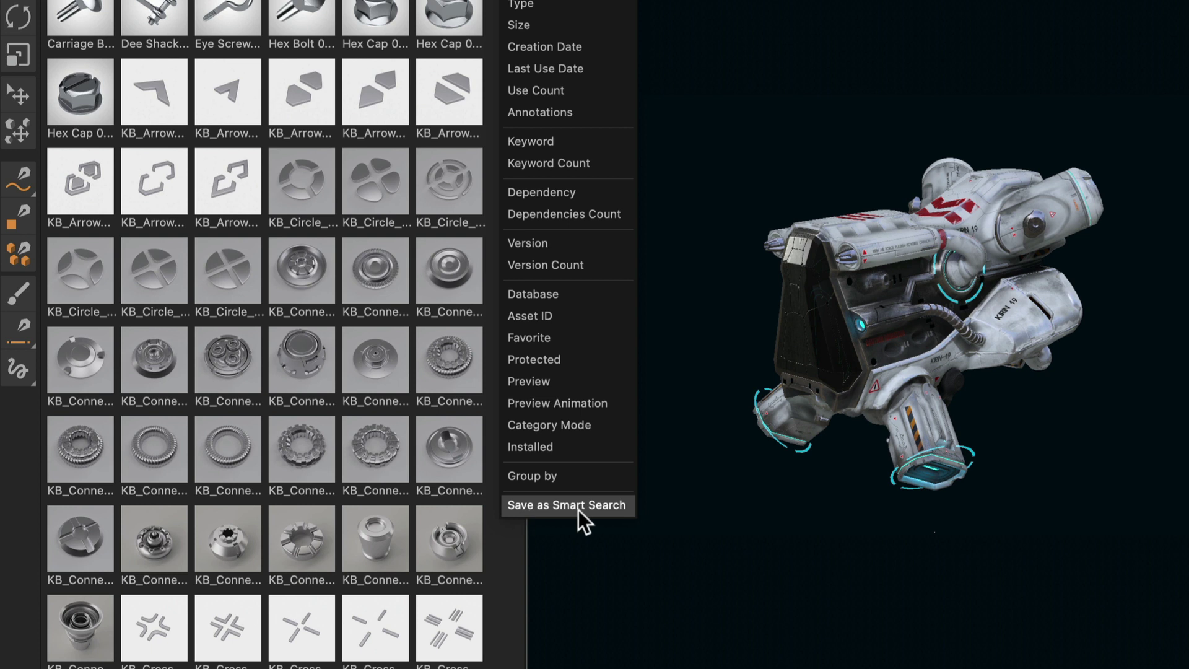
left_click(578, 506)
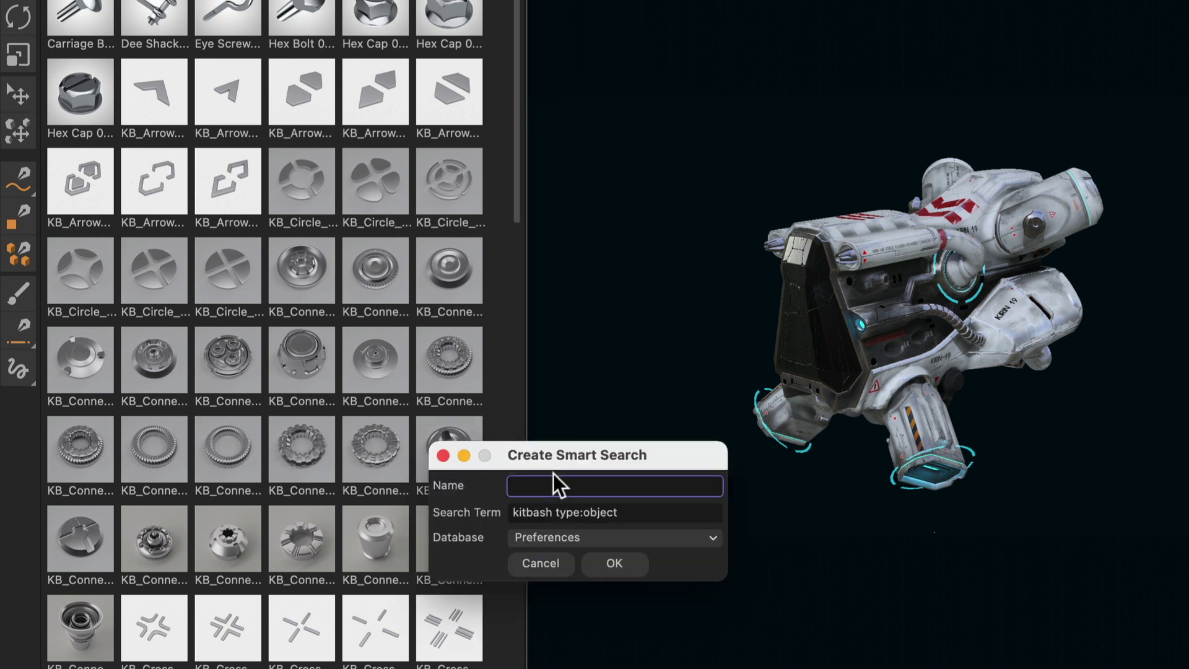
type("Kitbash")
left_click(617, 567)
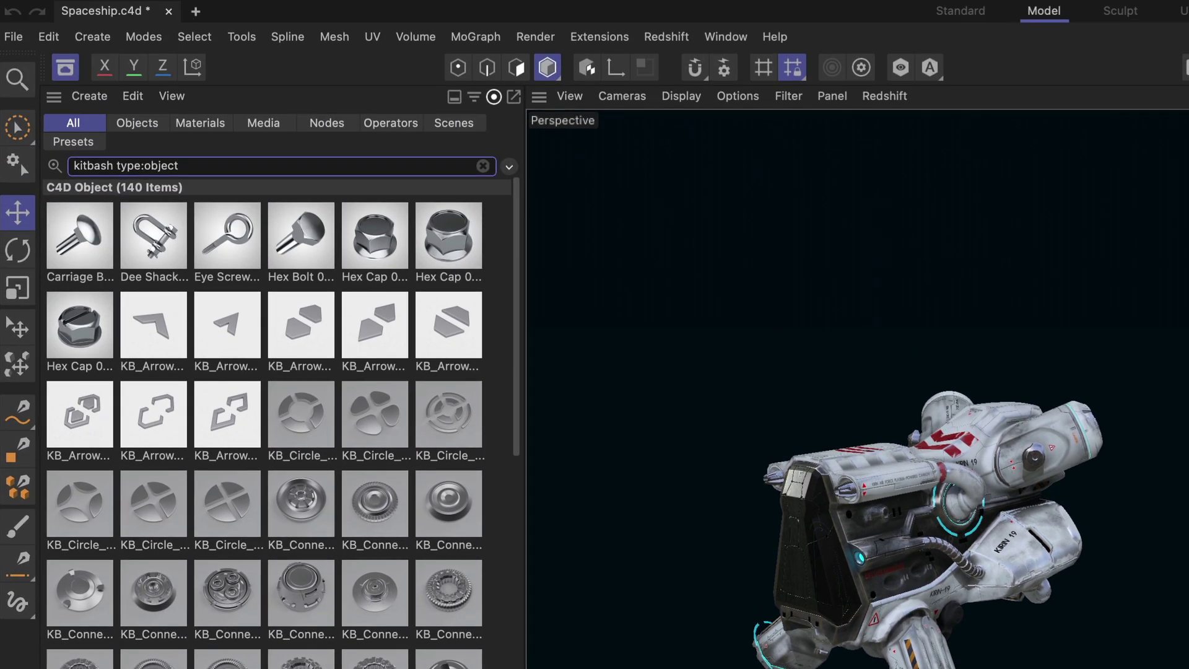
Step: Clear the asset search and display the contents of the Kitbash smart search under Quick Access
left_click(483, 166)
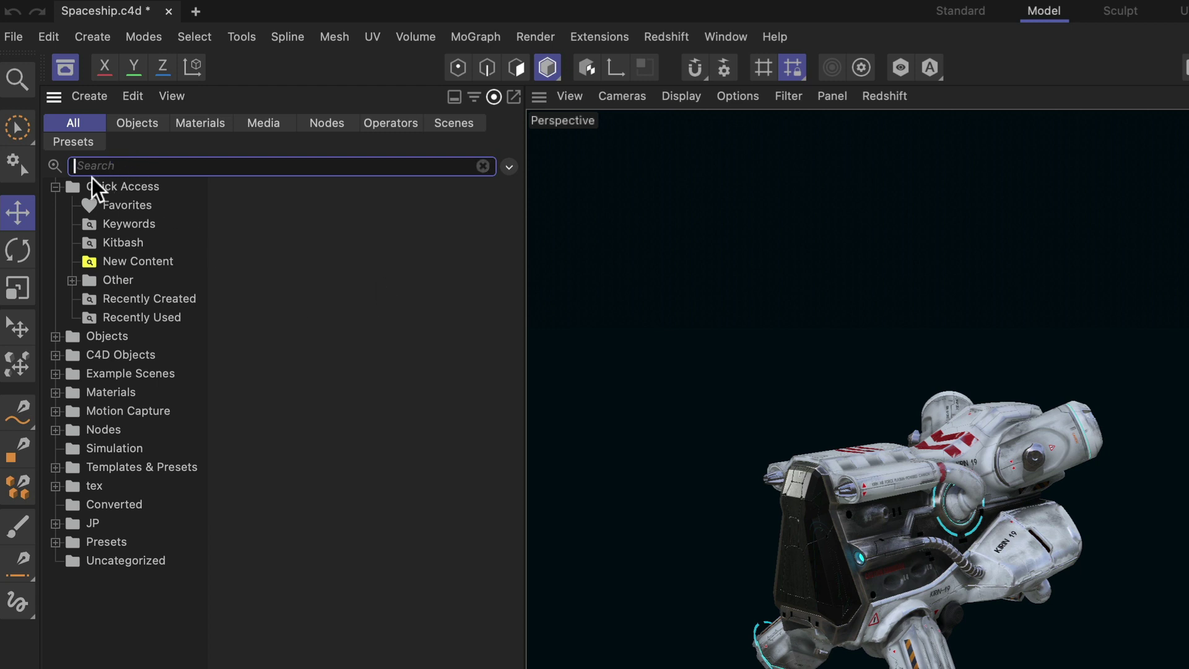
left_click(93, 245)
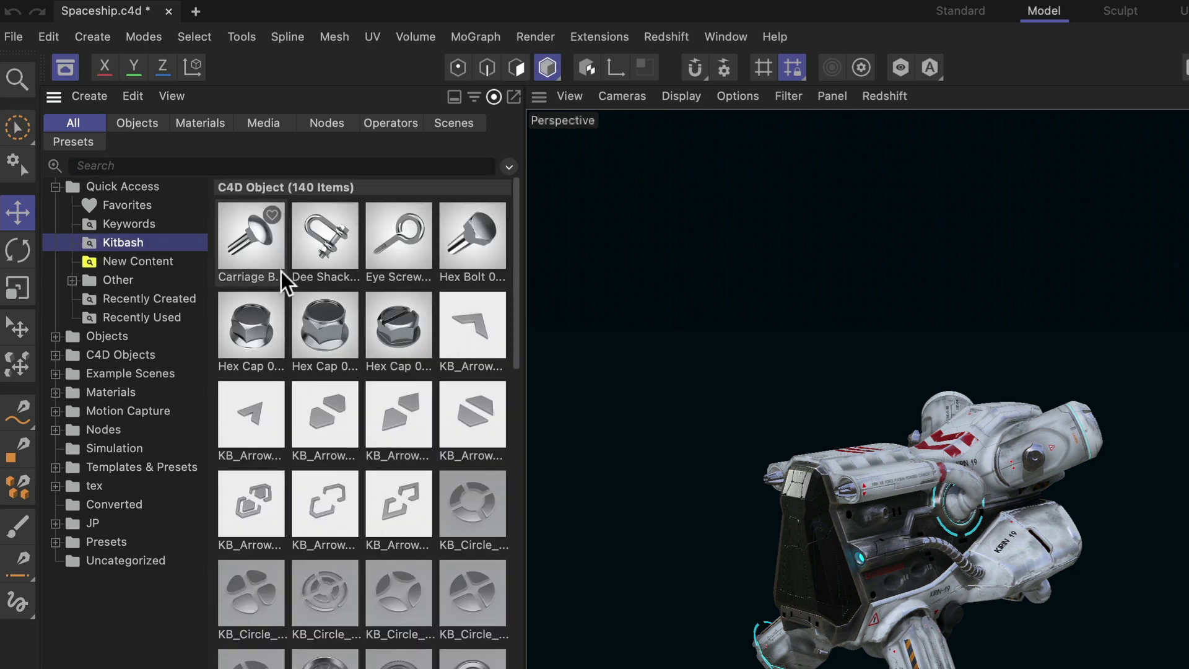
scroll(359, 493, "down", 3)
scroll(359, 496, "down", 8)
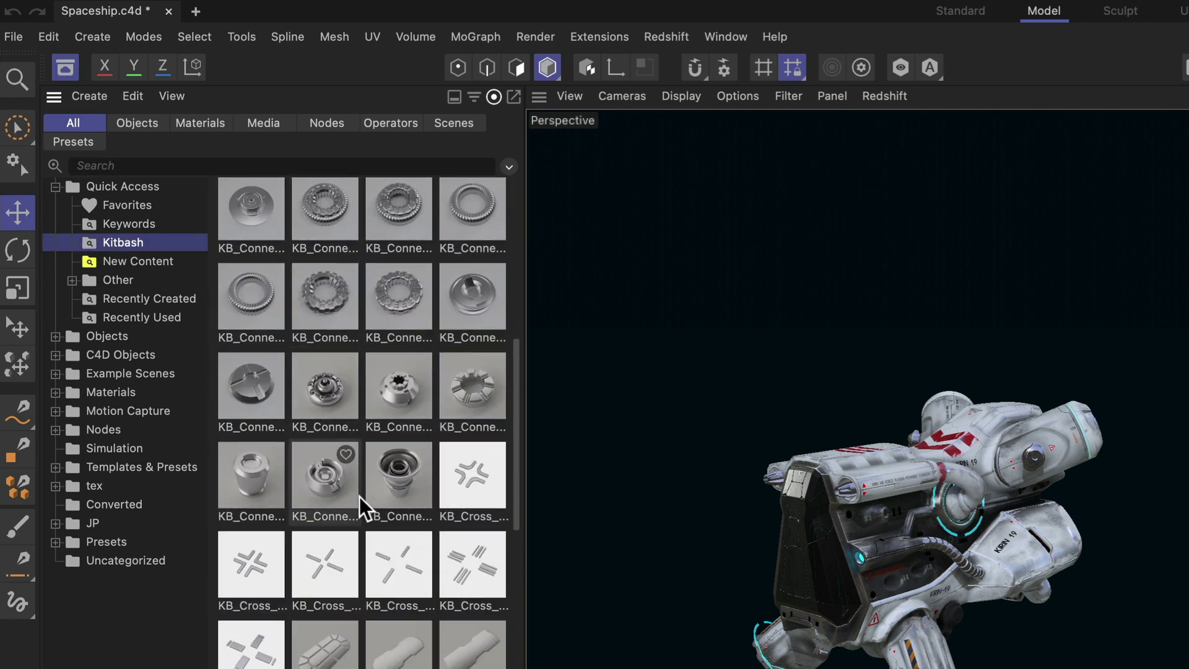
scroll(359, 497, "up", 5)
scroll(359, 497, "up", 6)
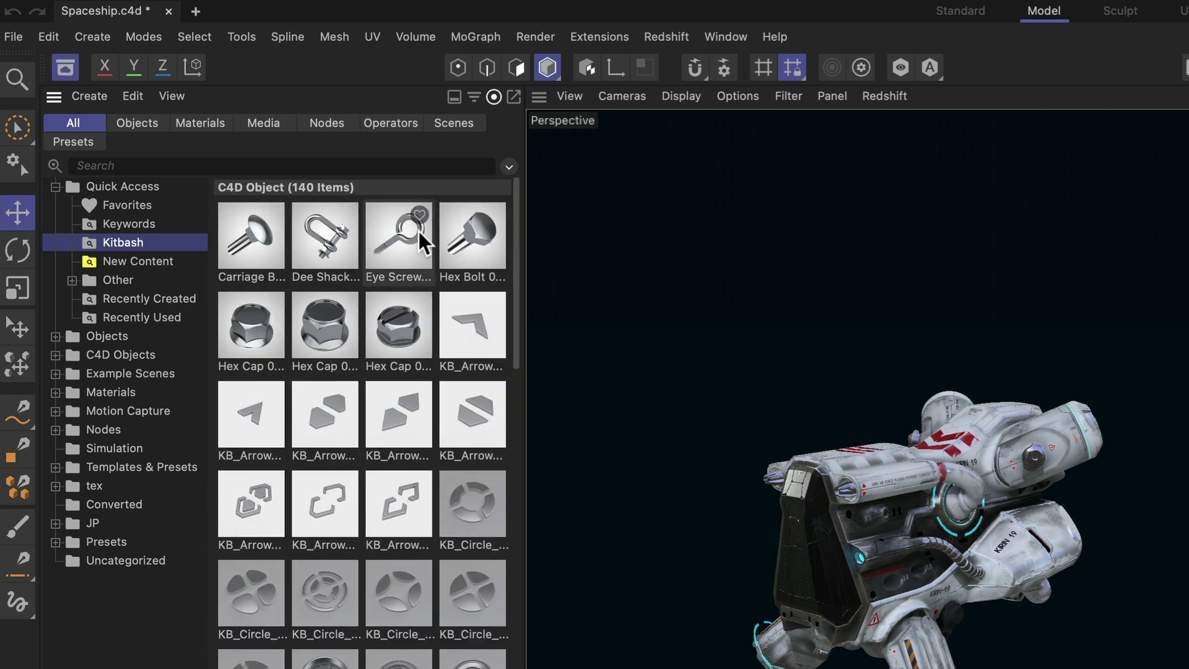
Step: Open a separate Asset Browser window from the Kitbash smart search and switch it to Simple Mode
left_click(514, 97)
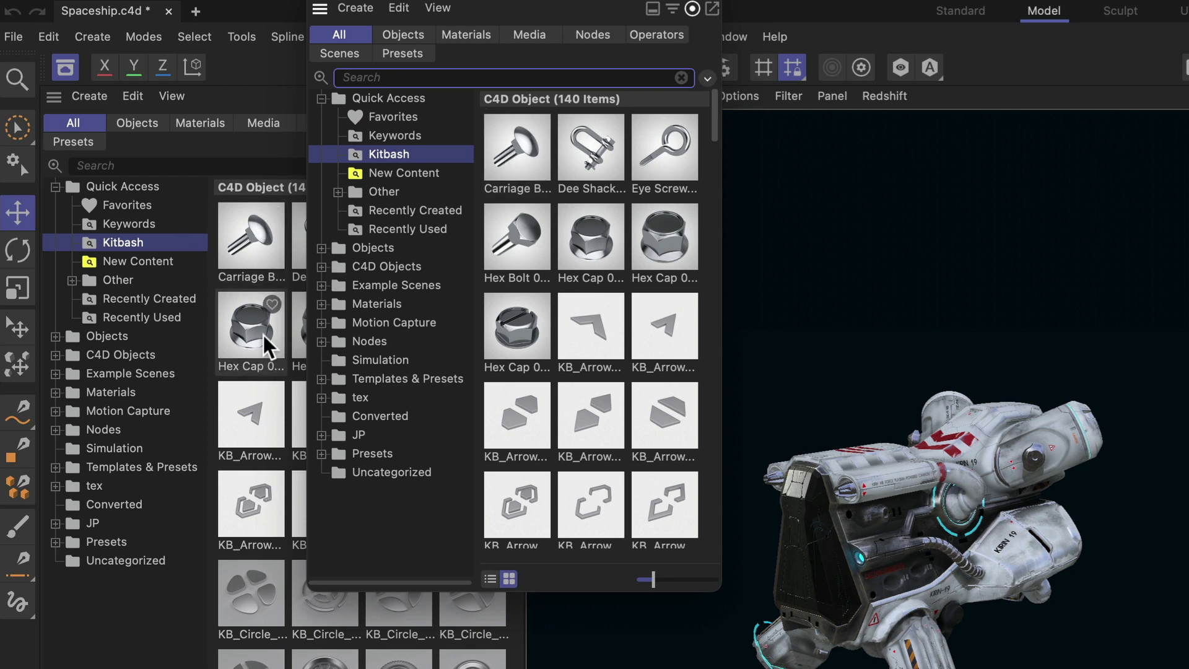
left_click_drag(584, 2, 654, 75)
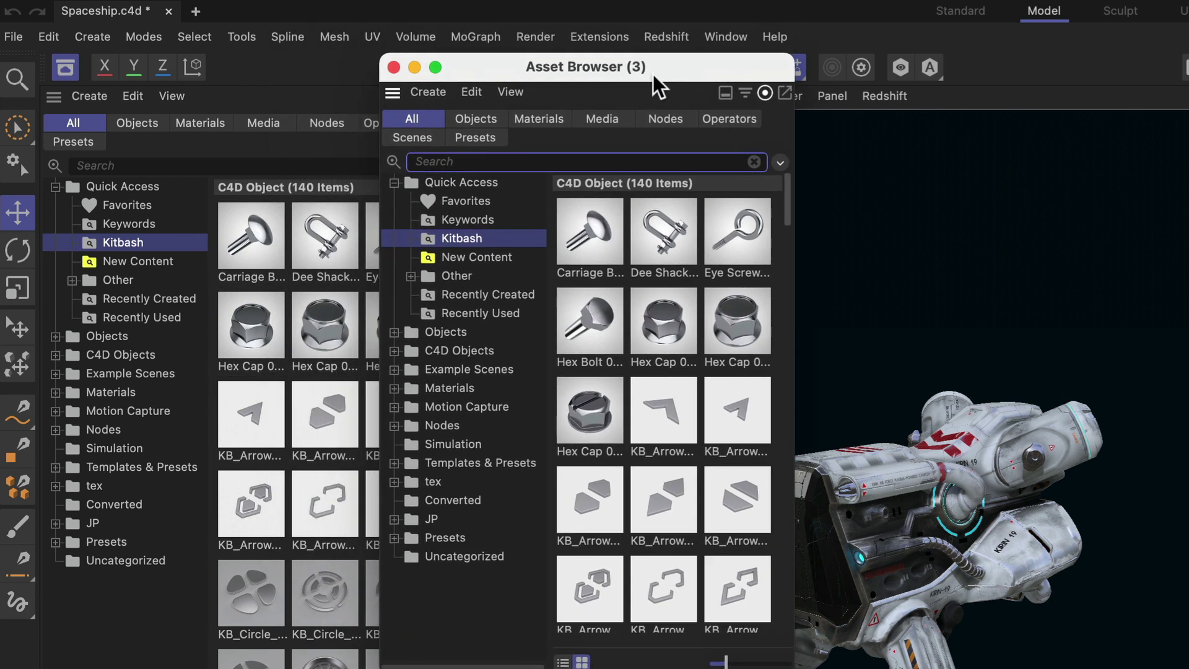
left_click(514, 94)
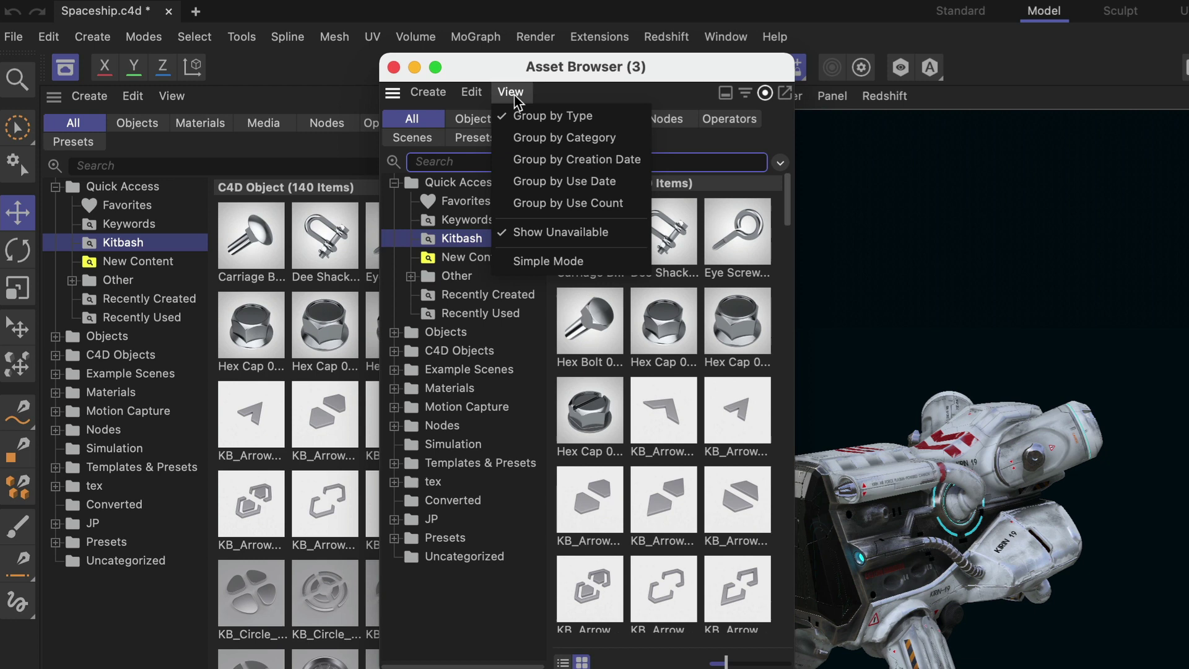
left_click(545, 263)
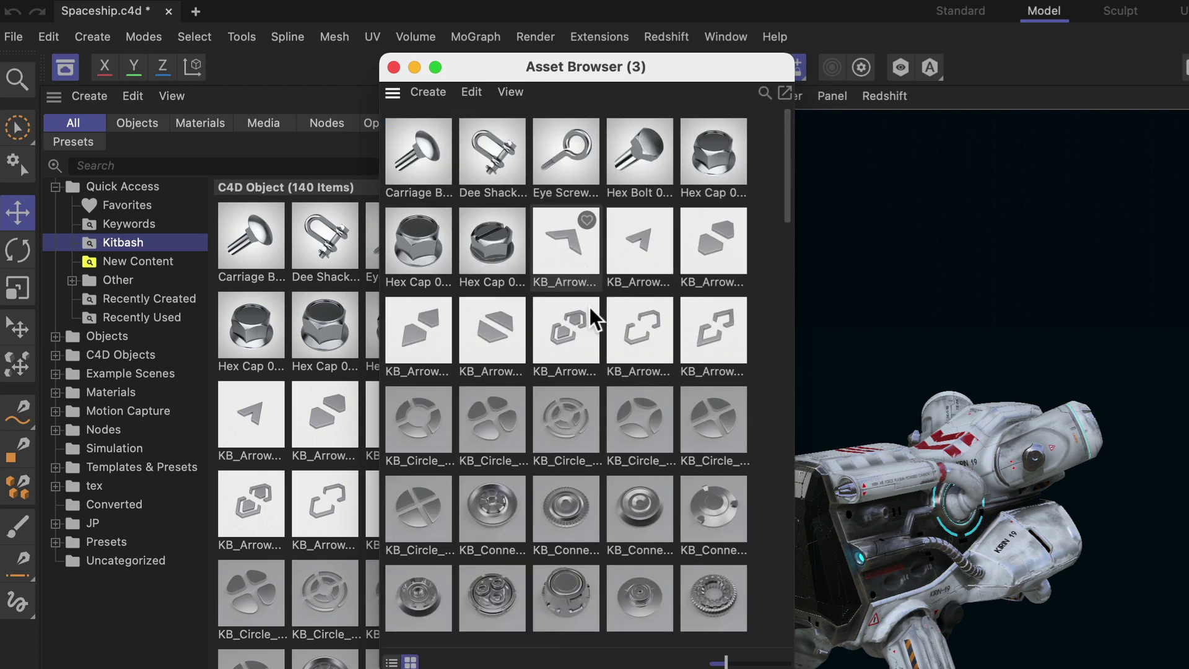
left_click_drag(617, 80, 847, 258)
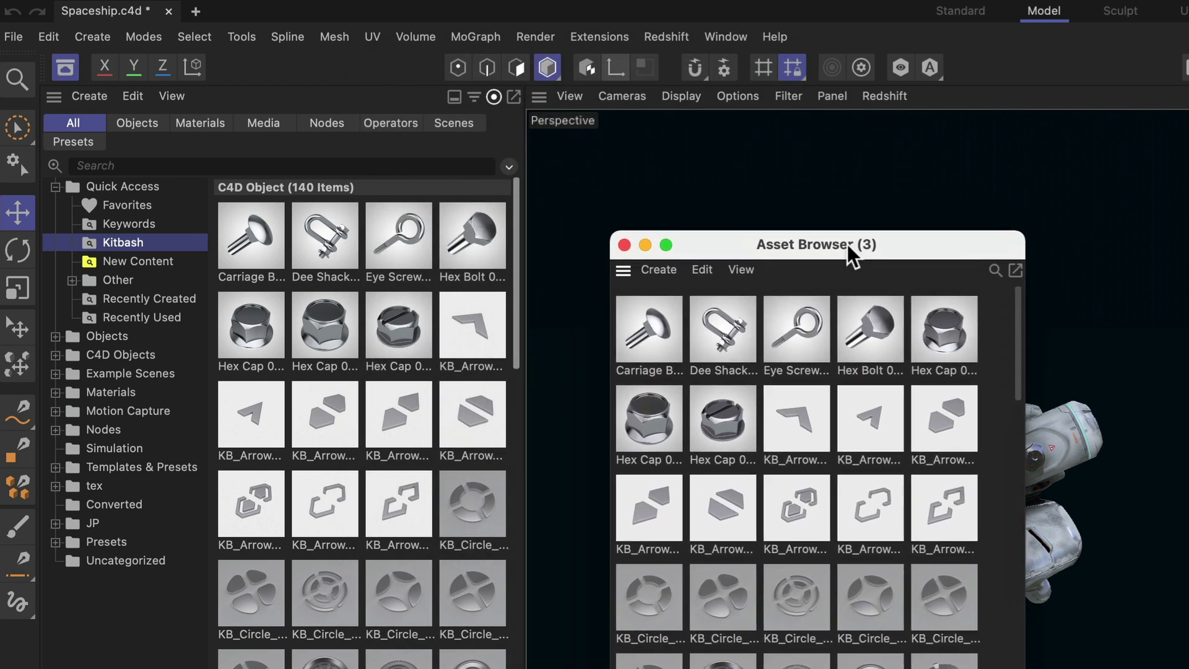
Step: Hide the original Asset Browser, dock the simple-mode one beneath the viewport, and reduce its height to about three rows of thumbnails
left_click(65, 66)
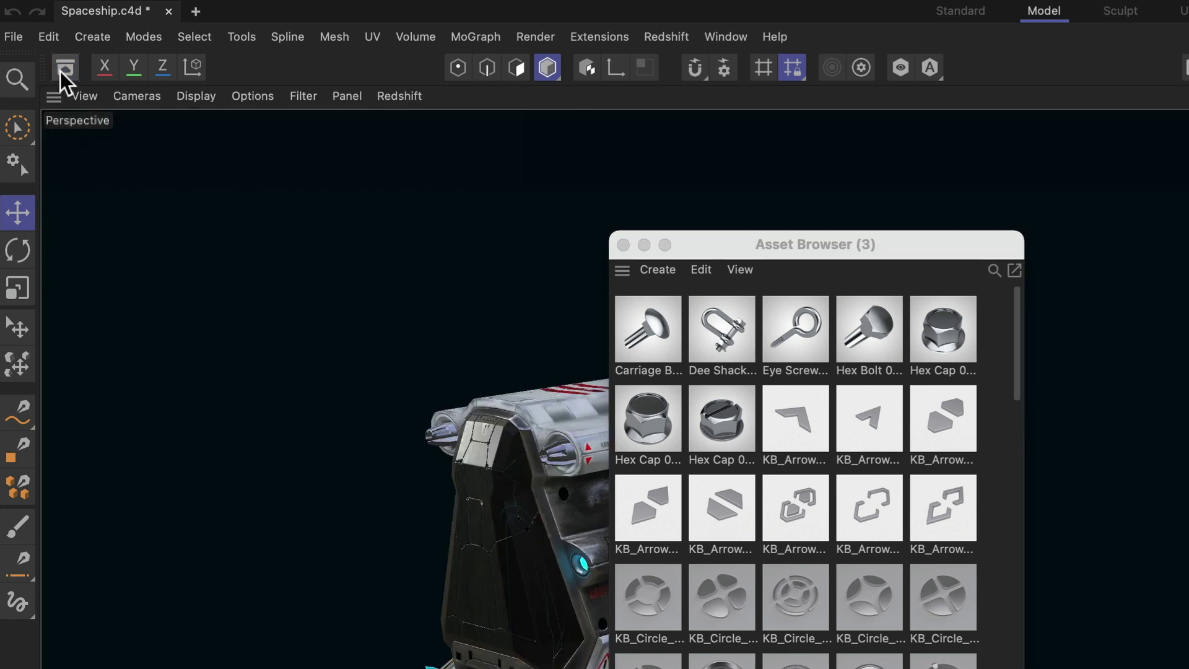
left_click_drag(663, 308, 524, 668)
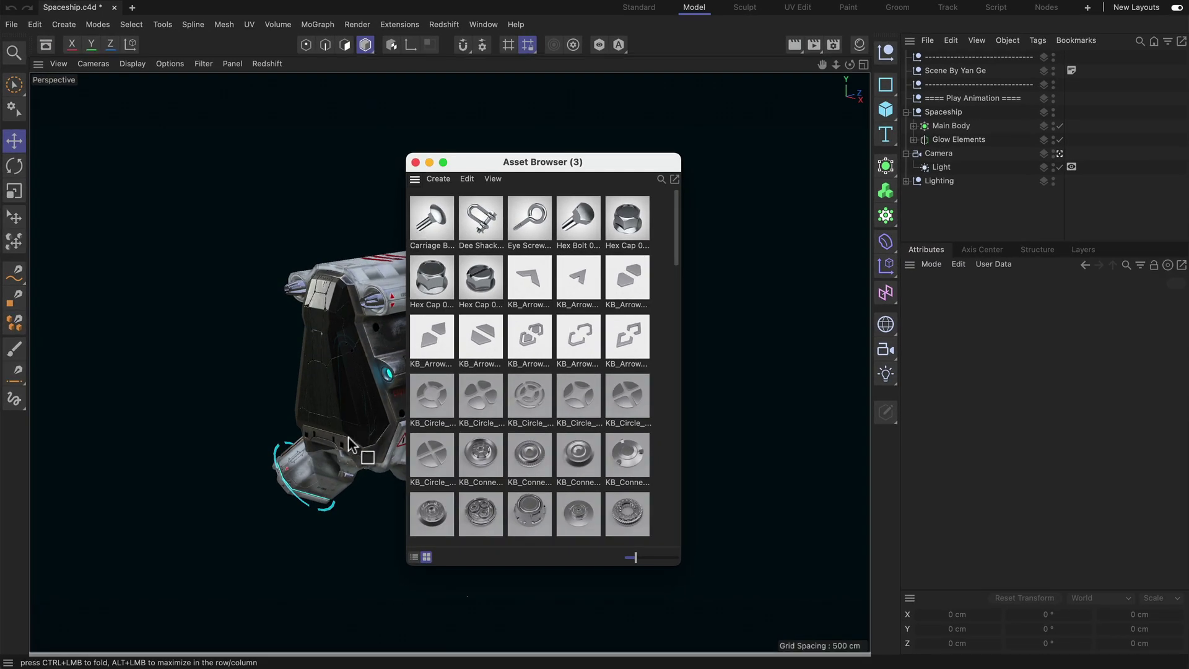
left_click_drag(348, 441, 216, 658)
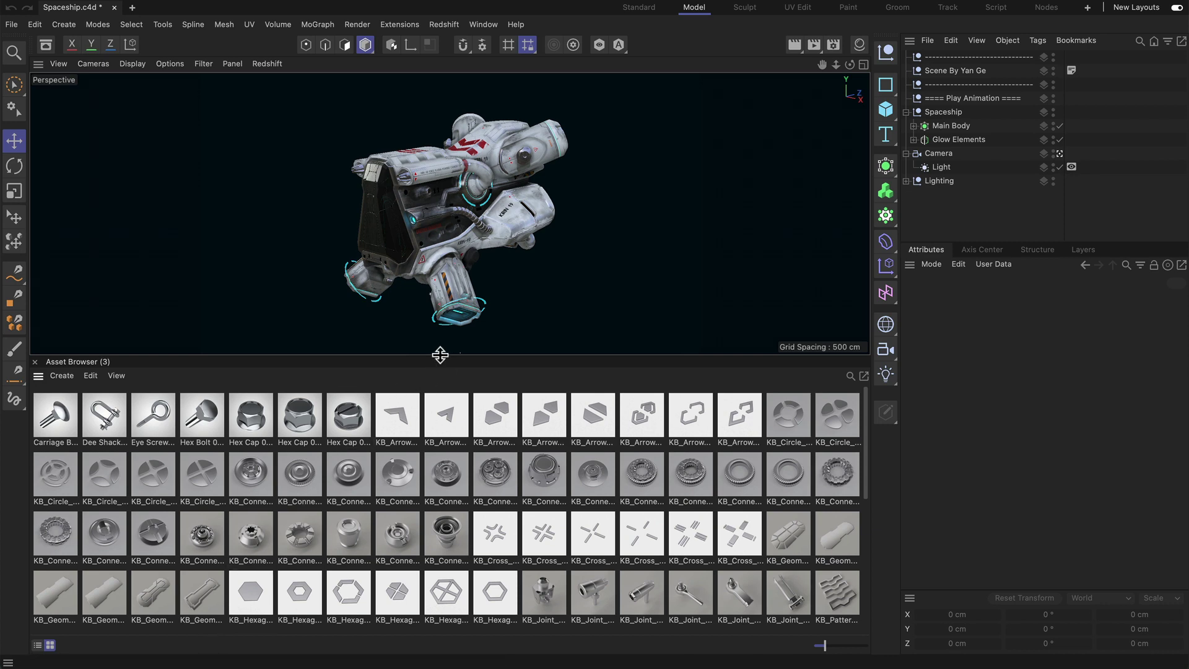
left_click_drag(438, 357, 444, 413)
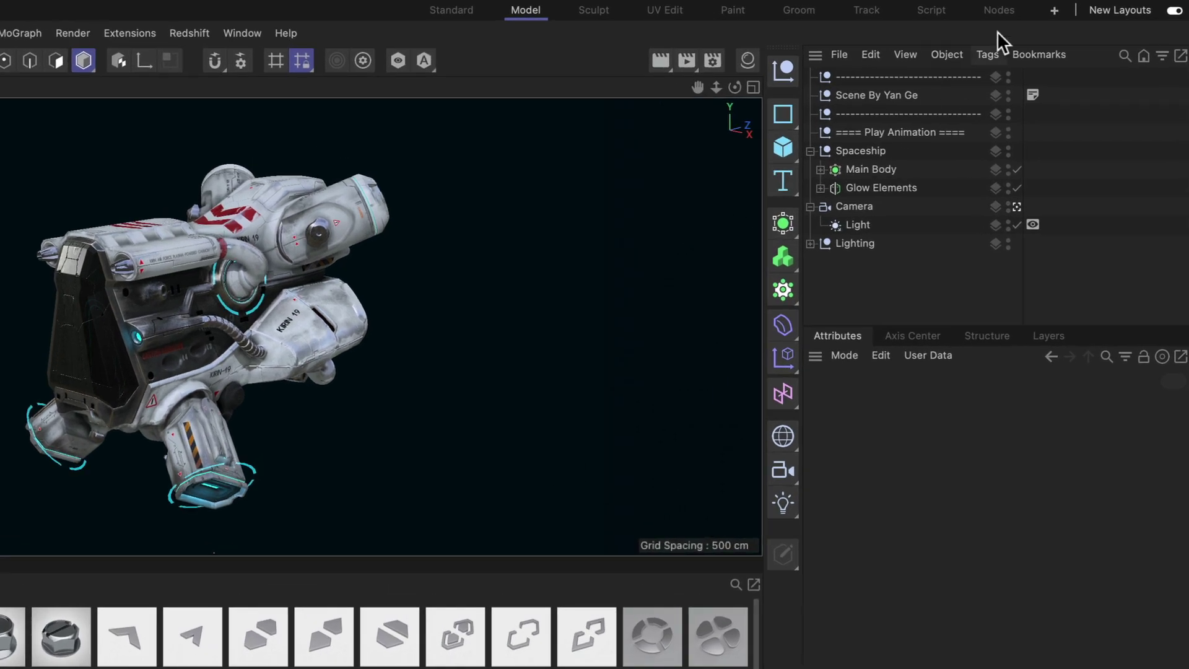
Step: Save the current interface arrangement as a new layout named Kitbash.l4d
left_click(1053, 11)
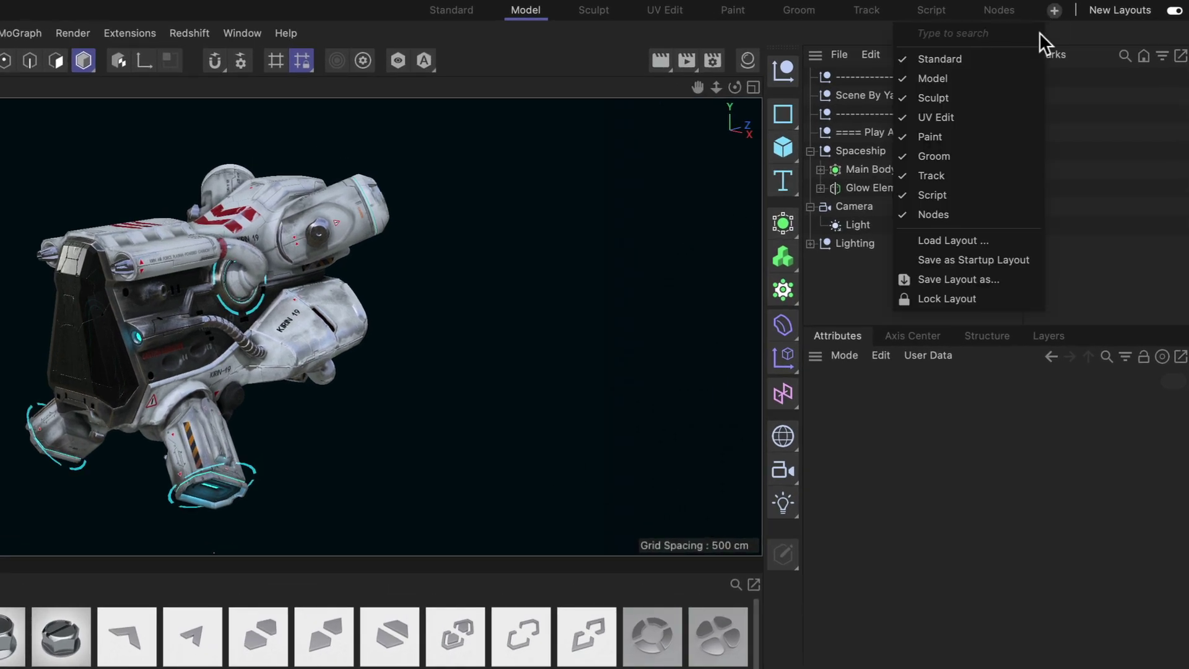
left_click(962, 280)
left_click(356, 151)
left_click_drag(356, 151, 247, 156)
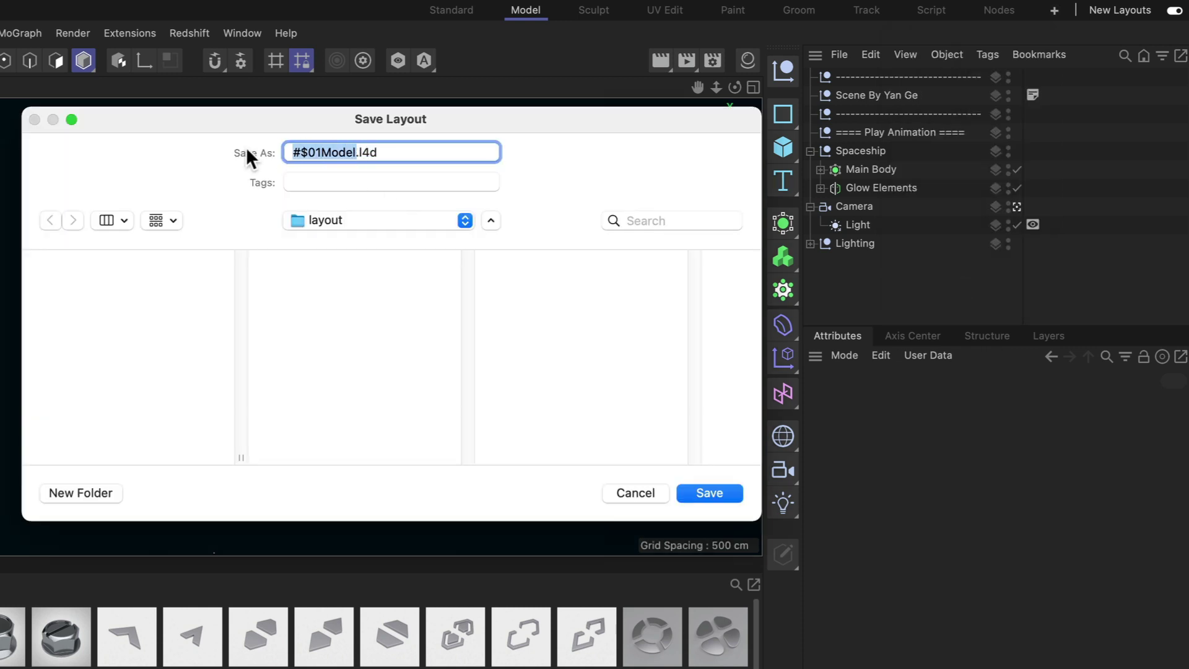
type("Kitbash")
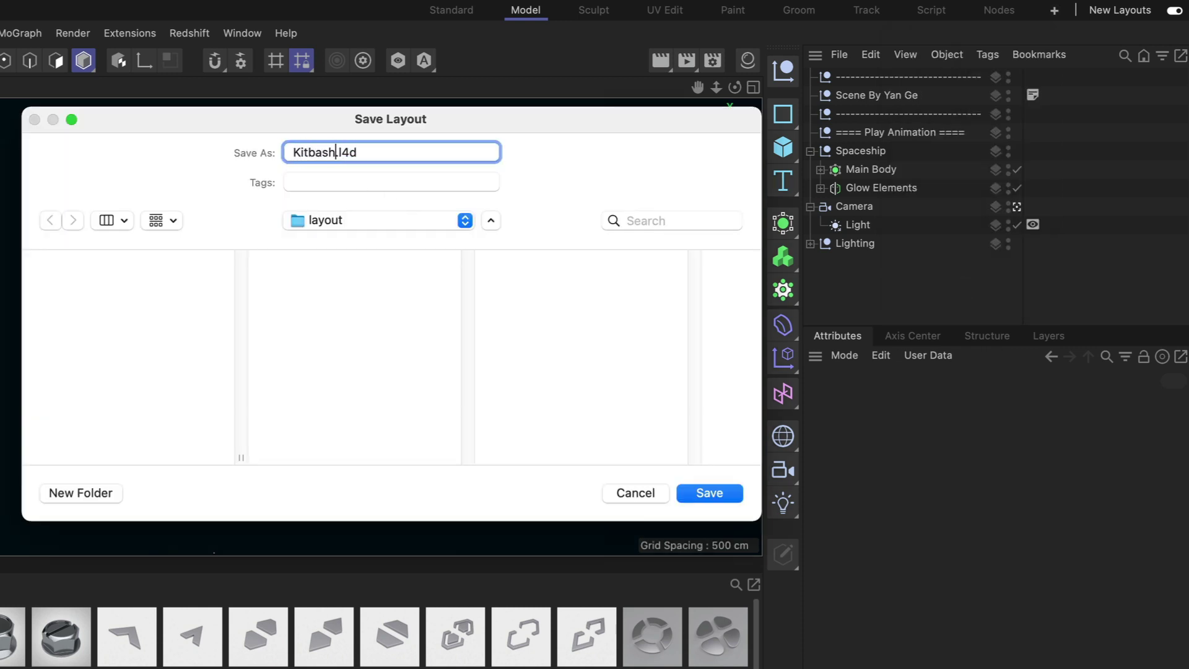
left_click(709, 493)
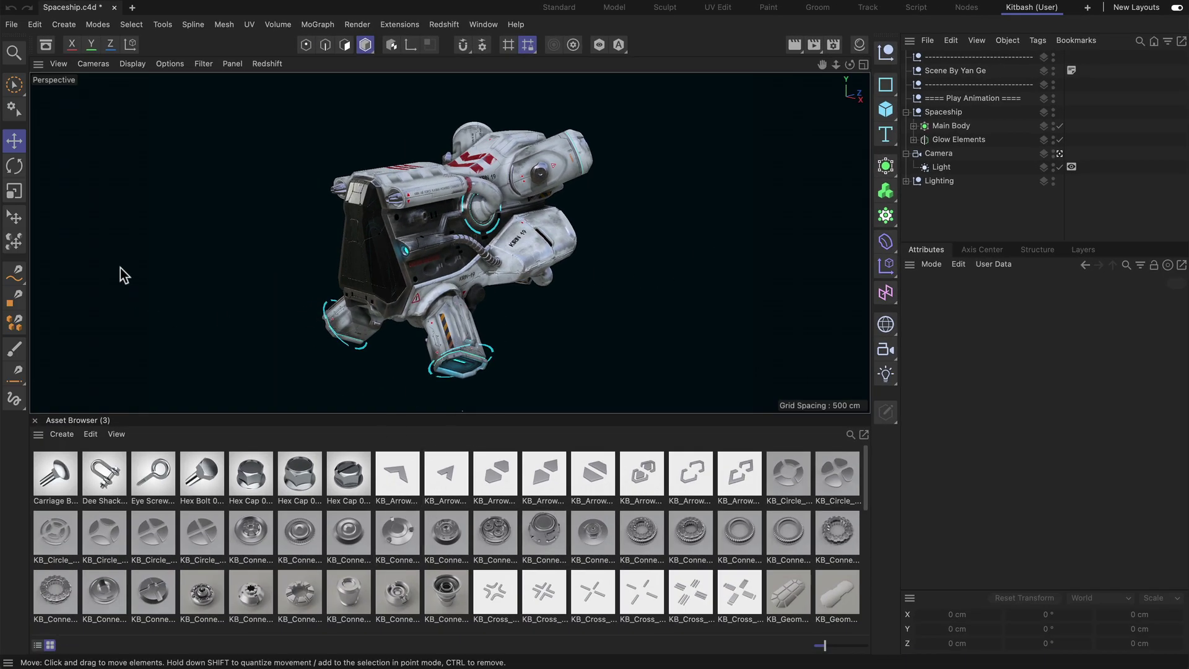
Step: Using the Place tool, put KB_Connector_F, an instance clone of it and KB_Connector_G on the spaceship's white KIRIN 19 hull section
left_click(14, 217)
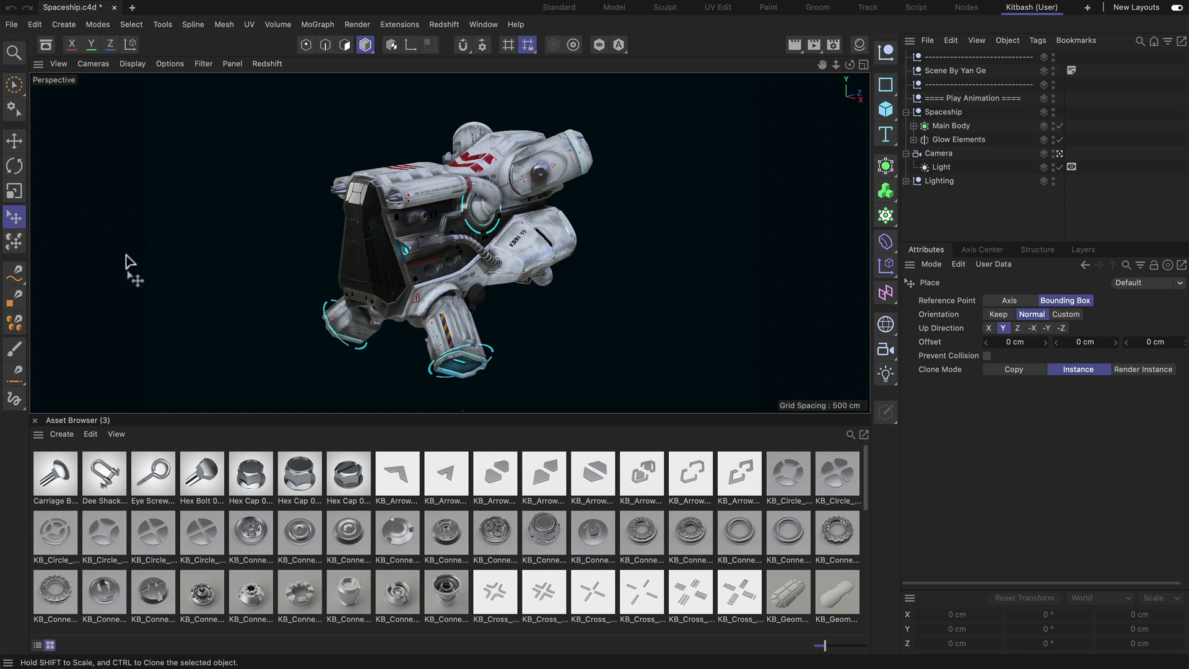
left_click_drag(497, 535, 526, 244)
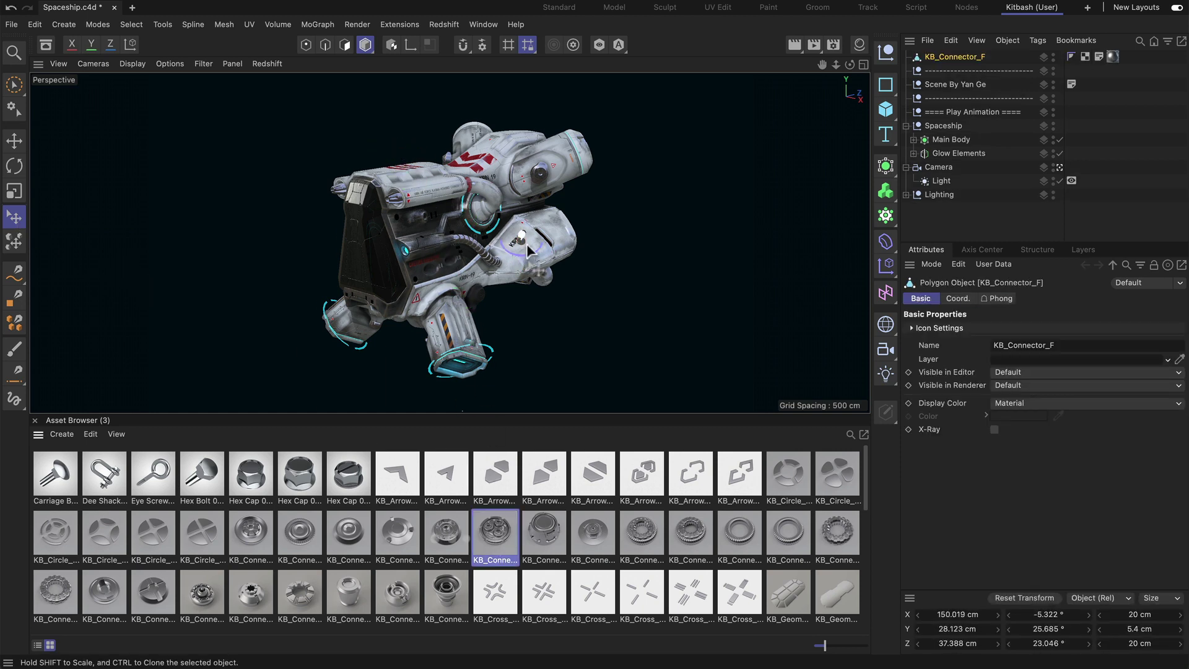
scroll(526, 243, "up", 5)
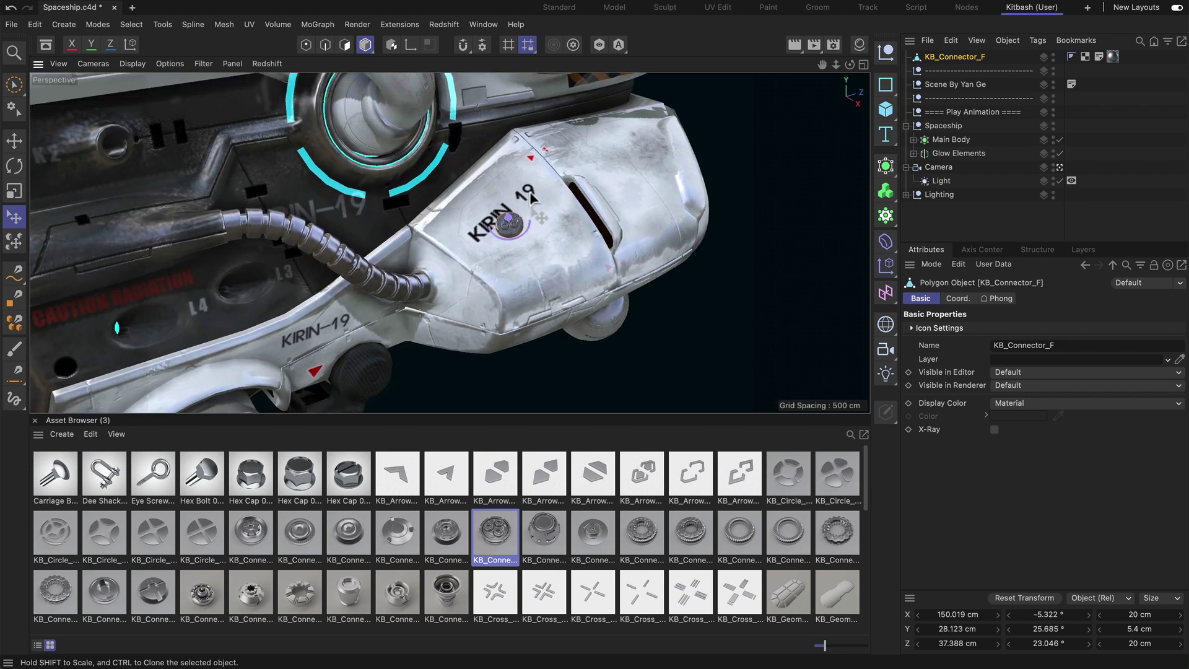
left_click(543, 192, "ctrl")
left_click_drag(549, 532, 628, 177)
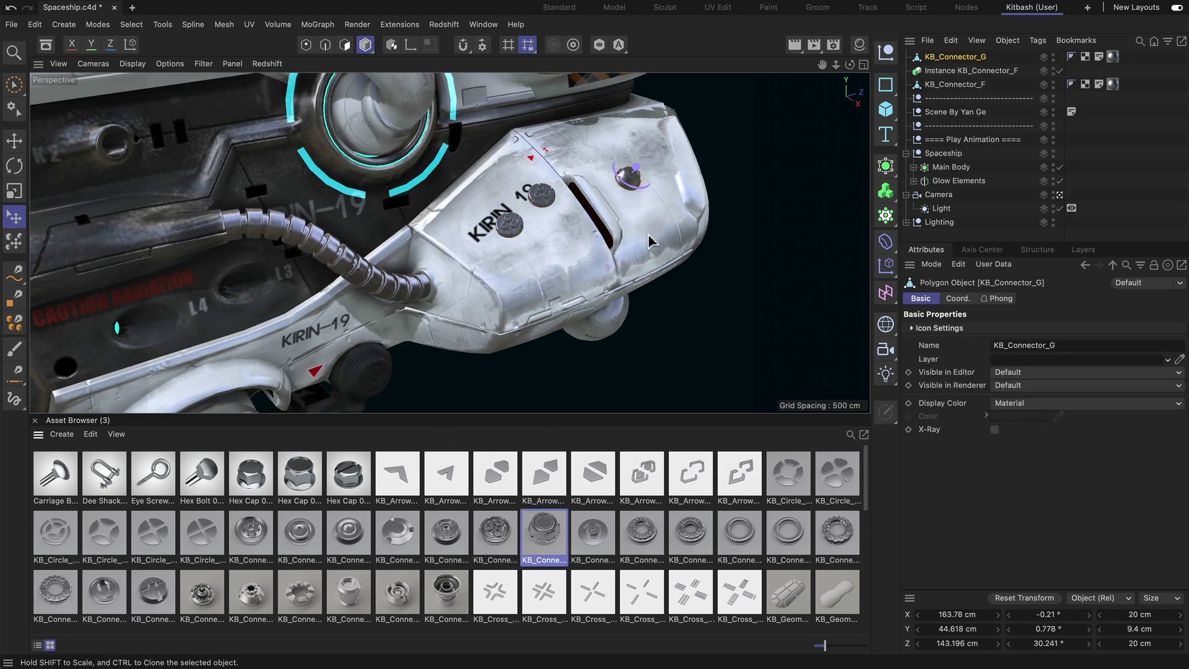
Step: Quit and restart the program, then load the custom Kitbash layout in the new empty project
left_click(11, 24)
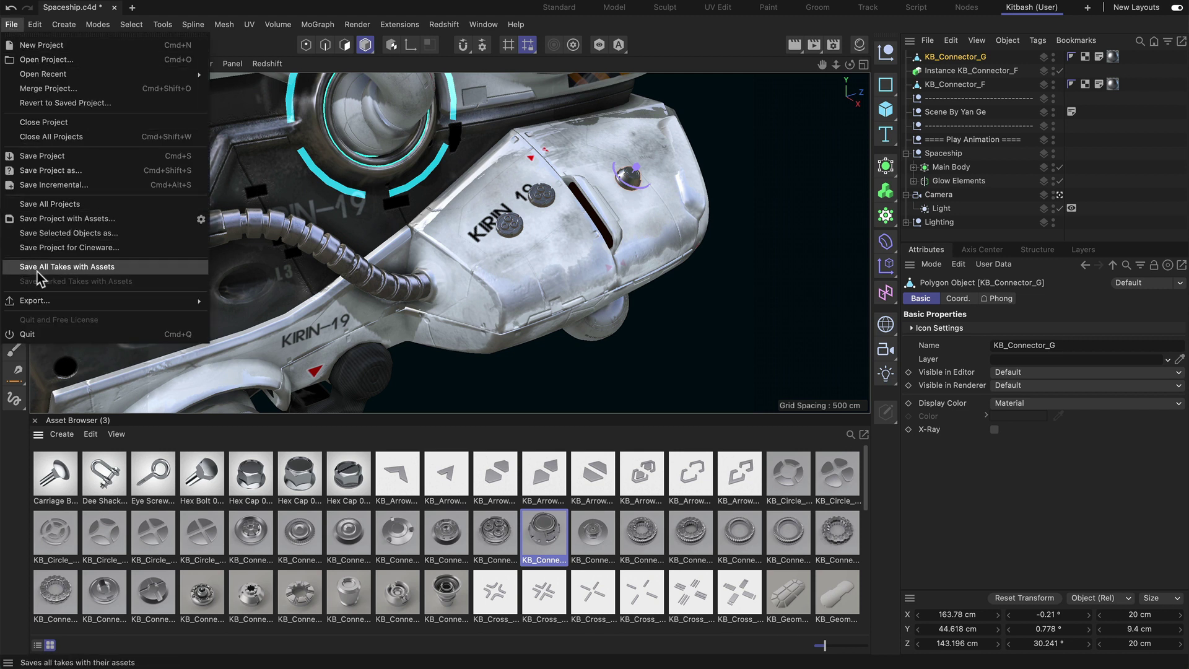
left_click(33, 337)
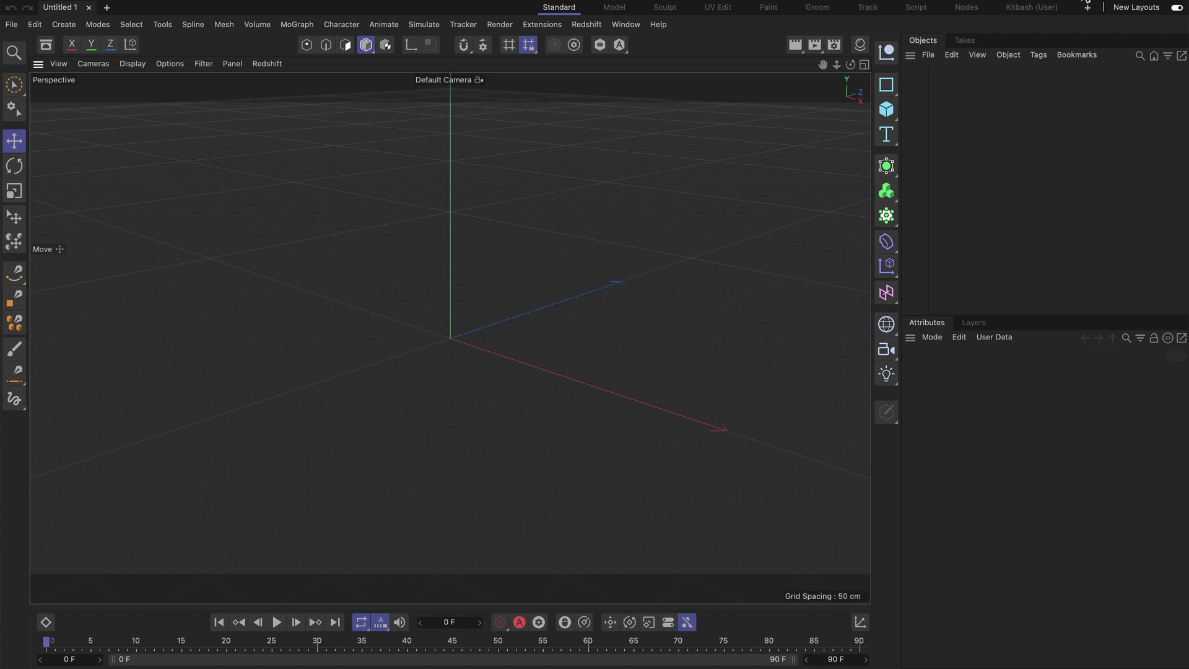
left_click(1024, 9)
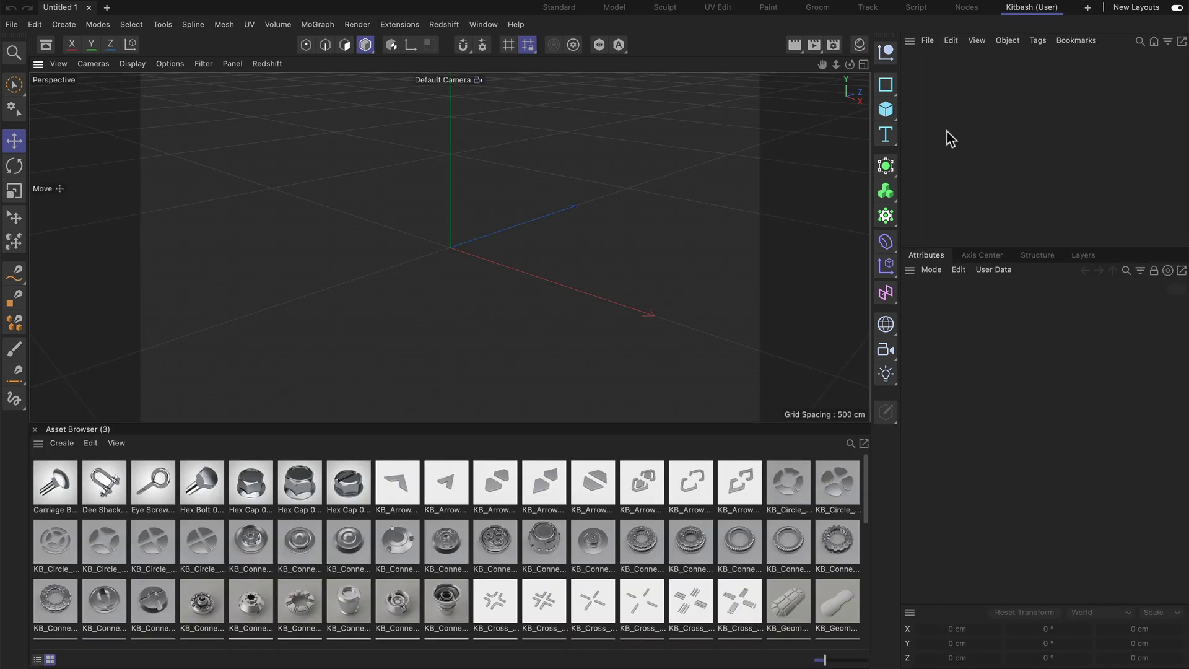